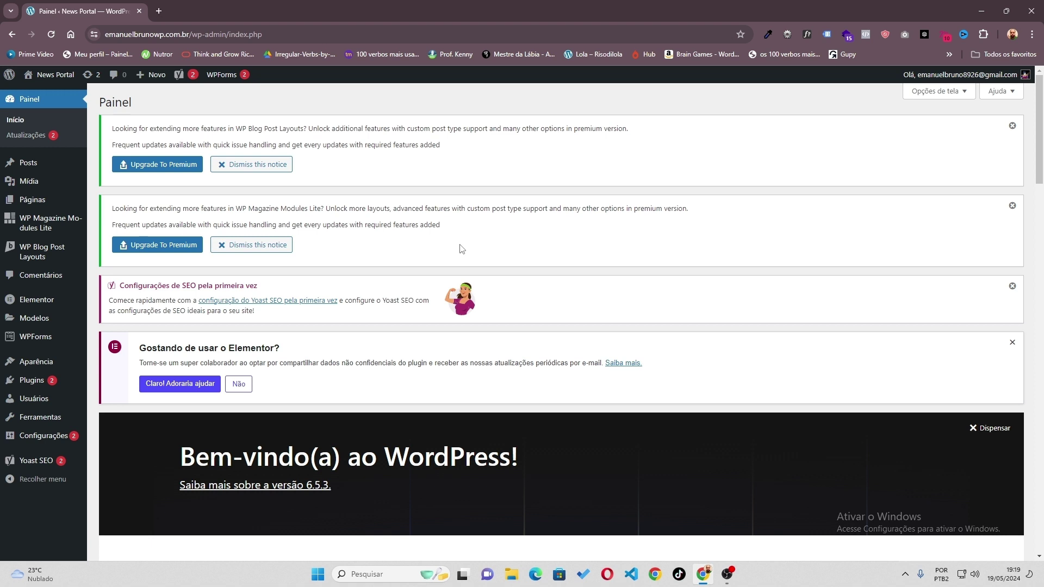
Search the plugin directory for Yoast SEO and update the Yoast SEO plugin
mouse_move(20, 380)
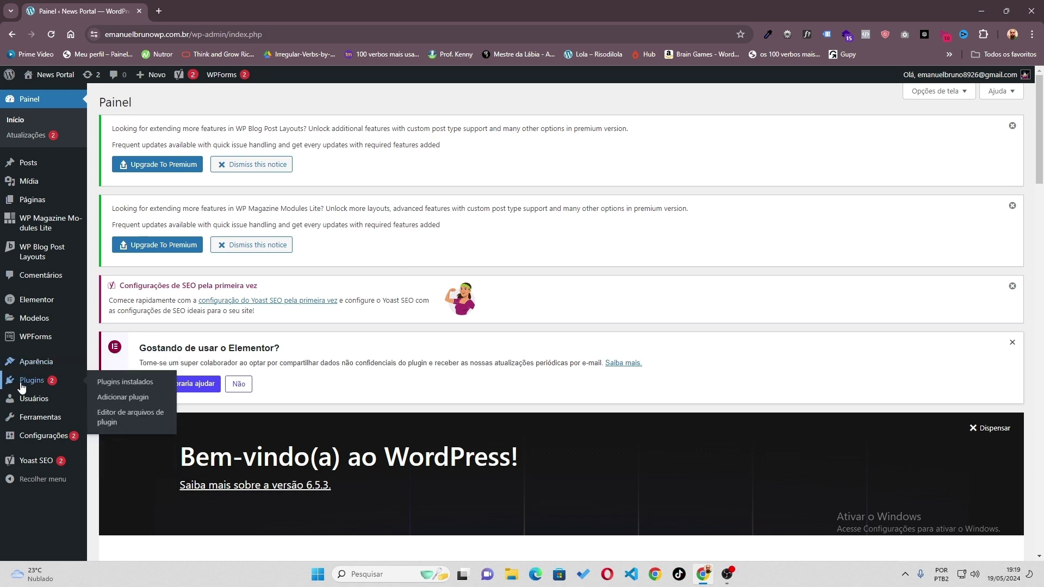
left_click(105, 401)
left_click(951, 289)
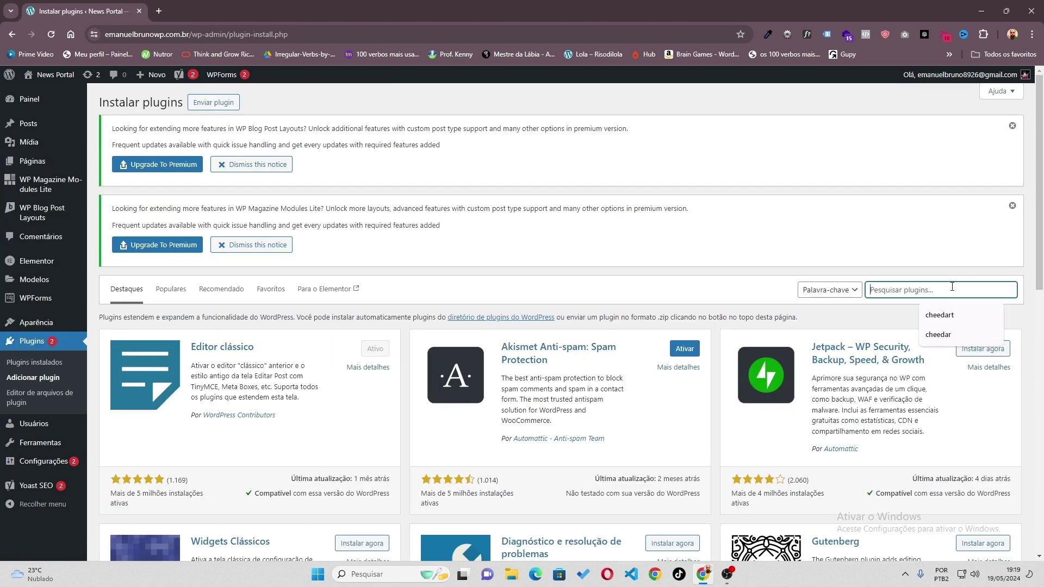
type("Yoast SEO")
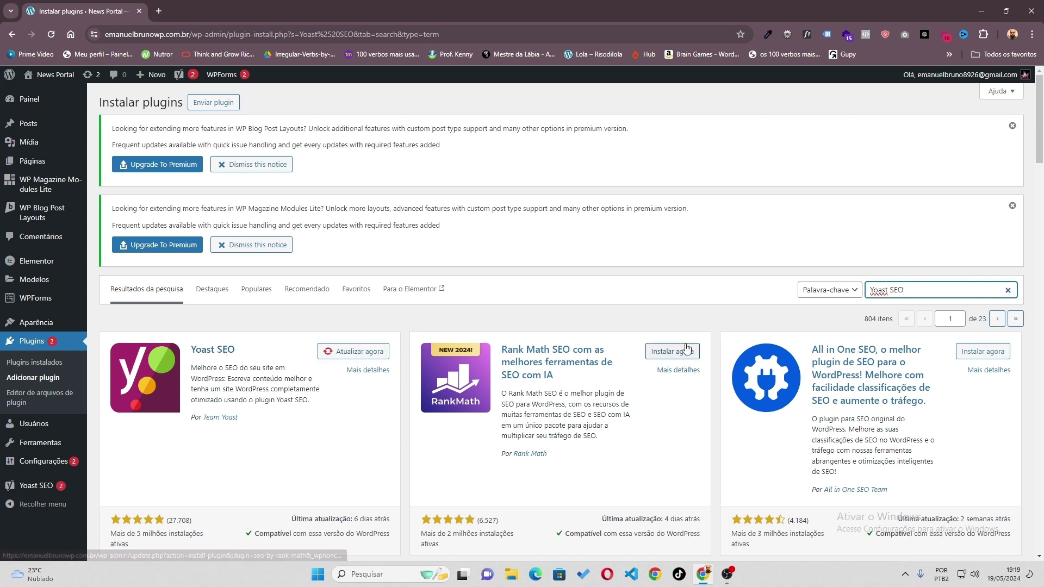
left_click(351, 358)
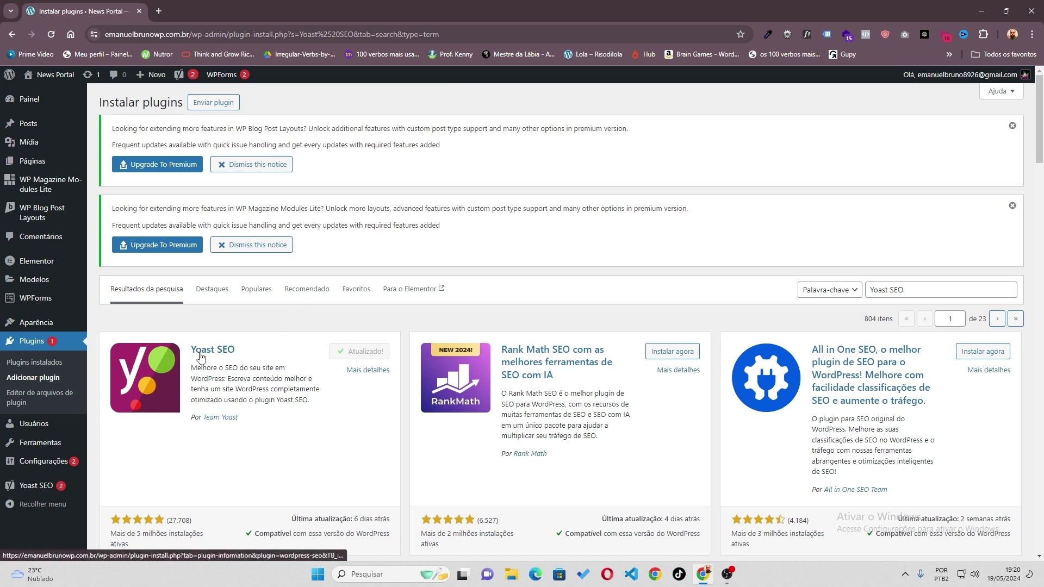
Start Yoast SEO's first-time configuration from the installed plugins list and dismiss the Premium offer
left_click(41, 362)
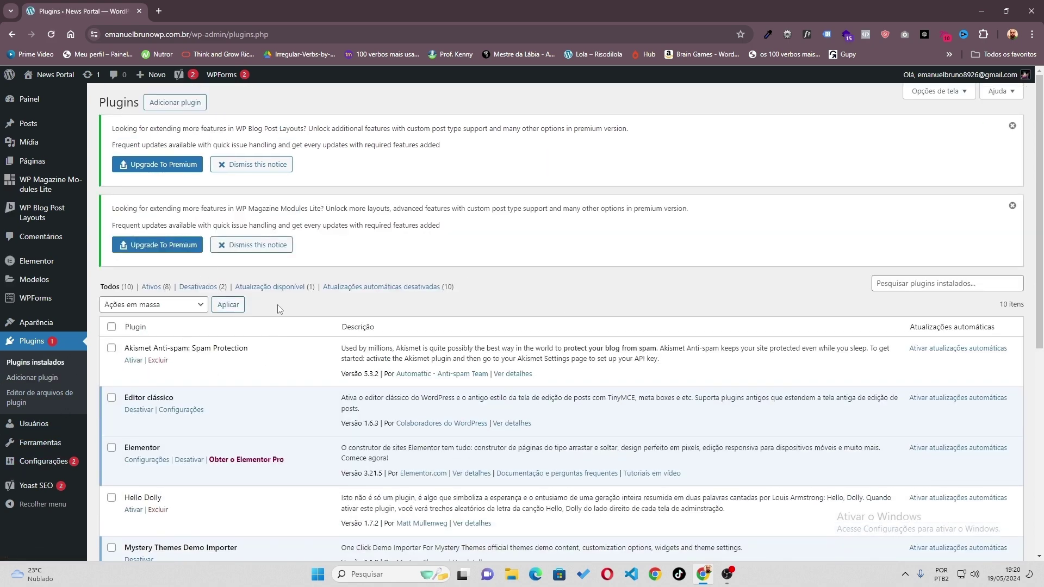
scroll(127, 437, "down", 7)
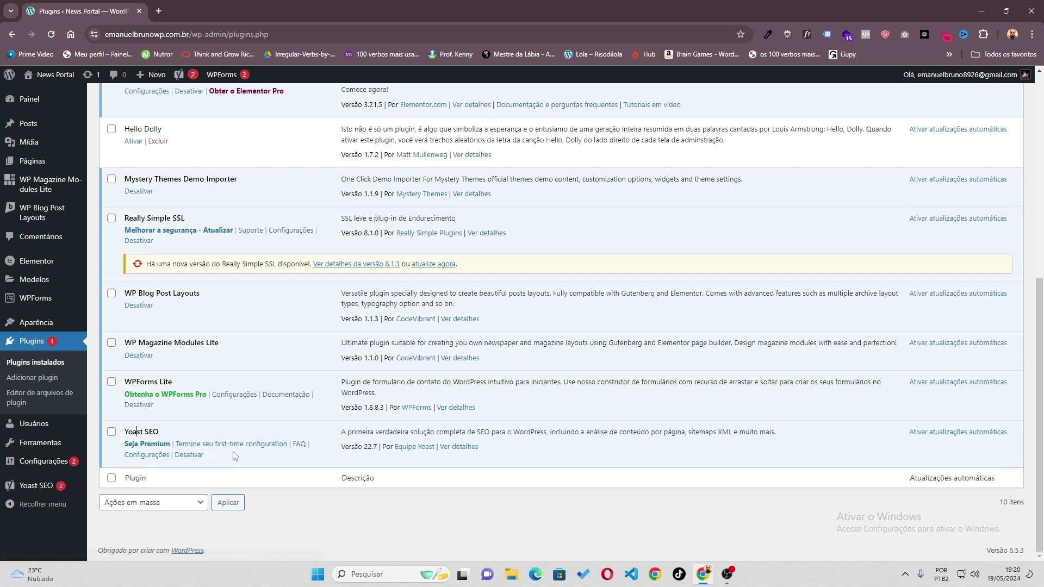
left_click(262, 447)
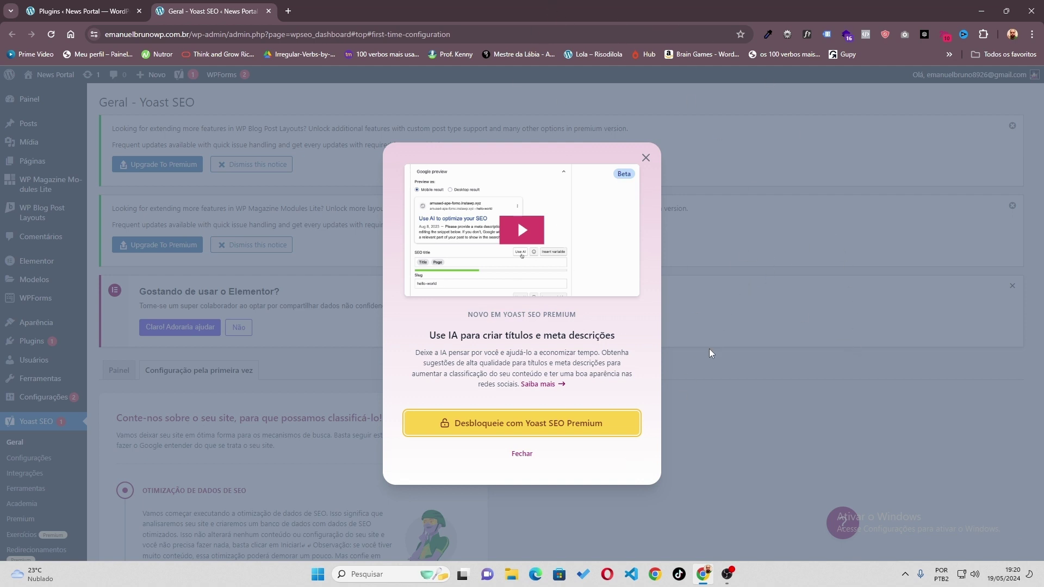
left_click(516, 457)
Complete the SEO data optimization stage and continue to the site representation stage
scroll(443, 181, "up", 5)
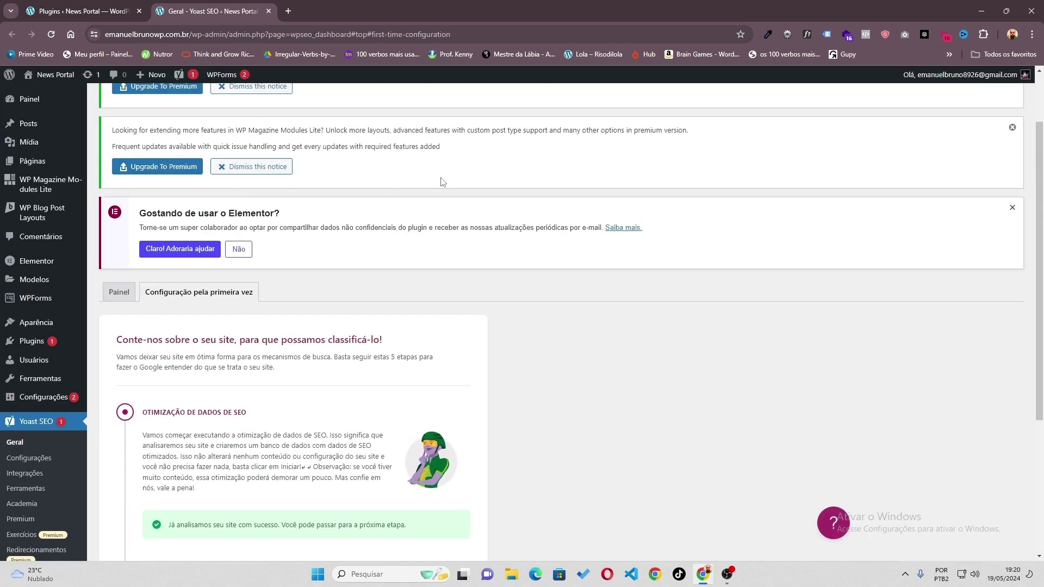
scroll(442, 181, "down", 5)
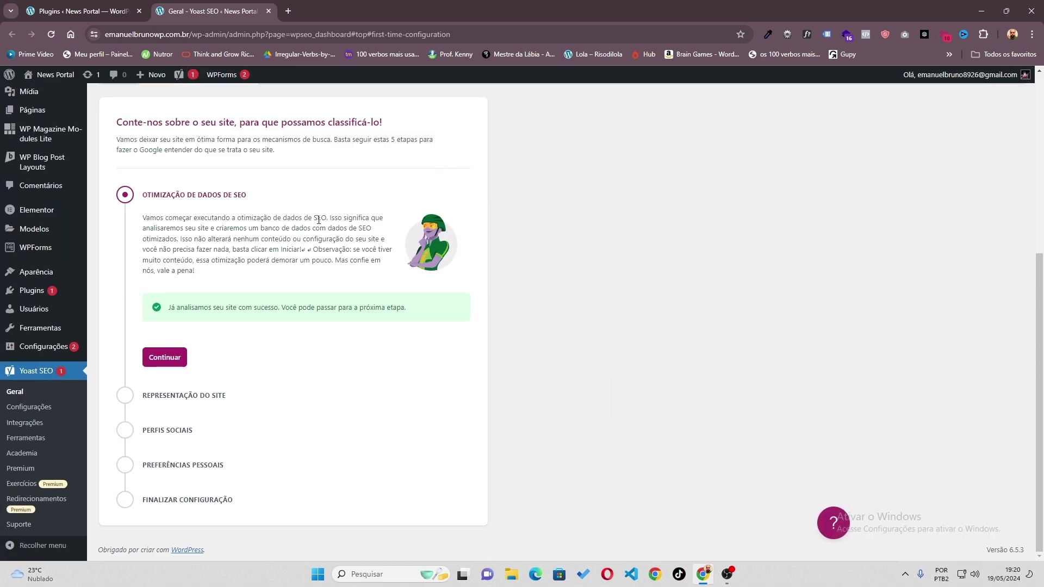
scroll(318, 223, "up", 4)
scroll(318, 223, "down", 4)
left_click(166, 358)
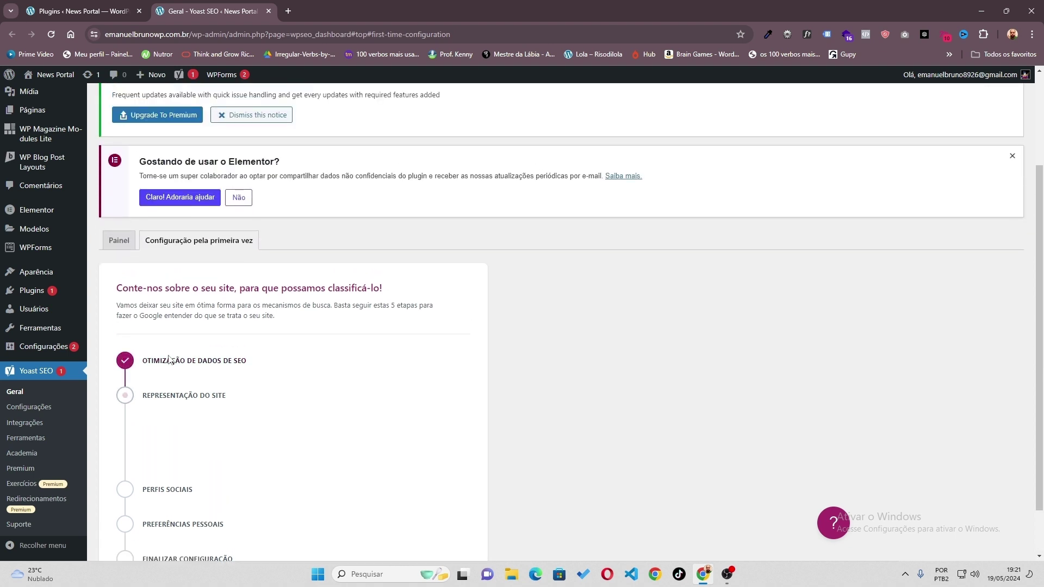
Keep Organização as the site's representation and set the site name to "portal de noticias do bairro"
scroll(170, 342, "down", 2)
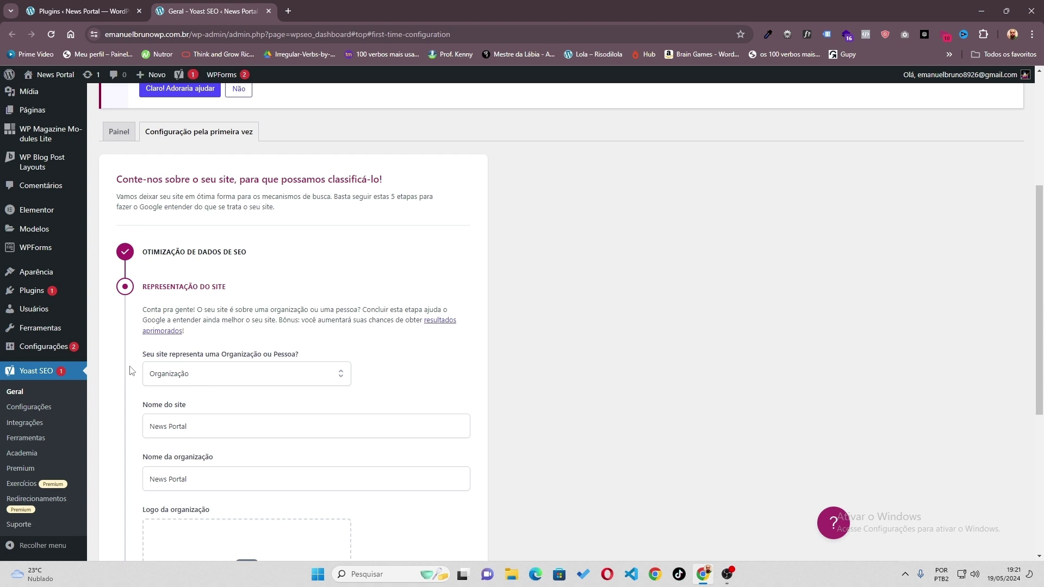
scroll(159, 394, "down", 5)
scroll(149, 338, "up", 4)
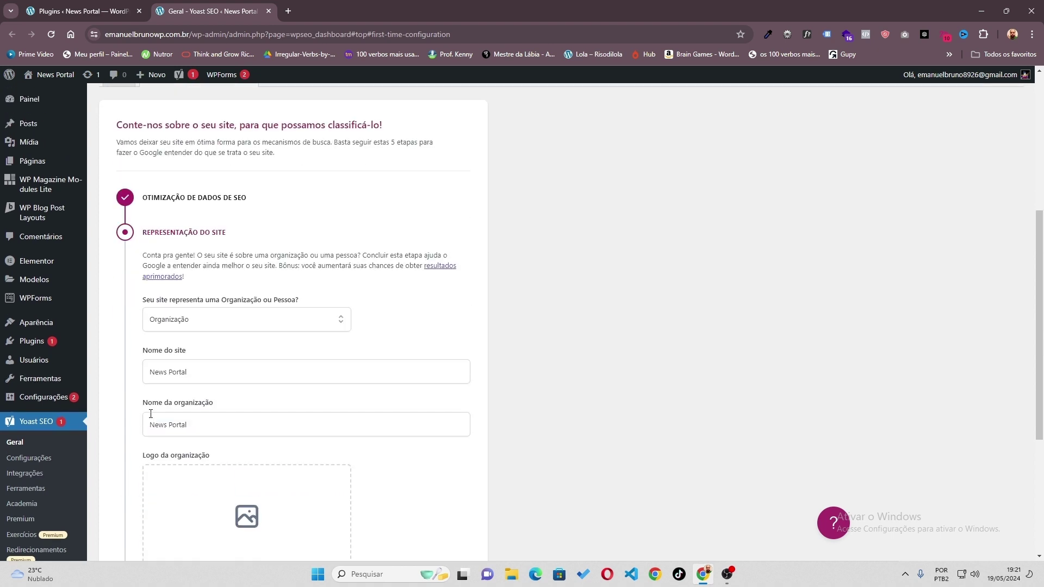
left_click(168, 320)
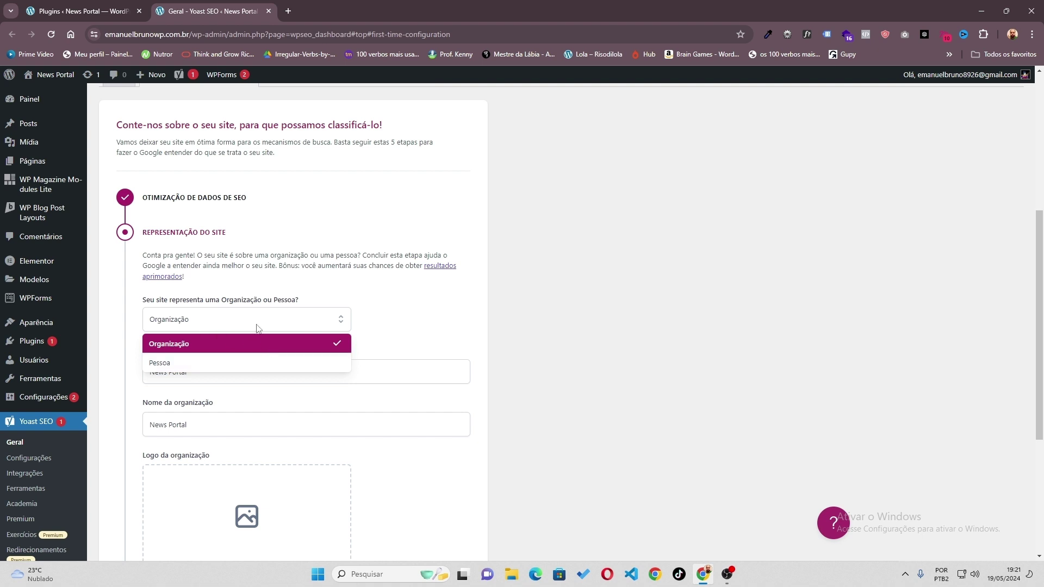
left_click(376, 332)
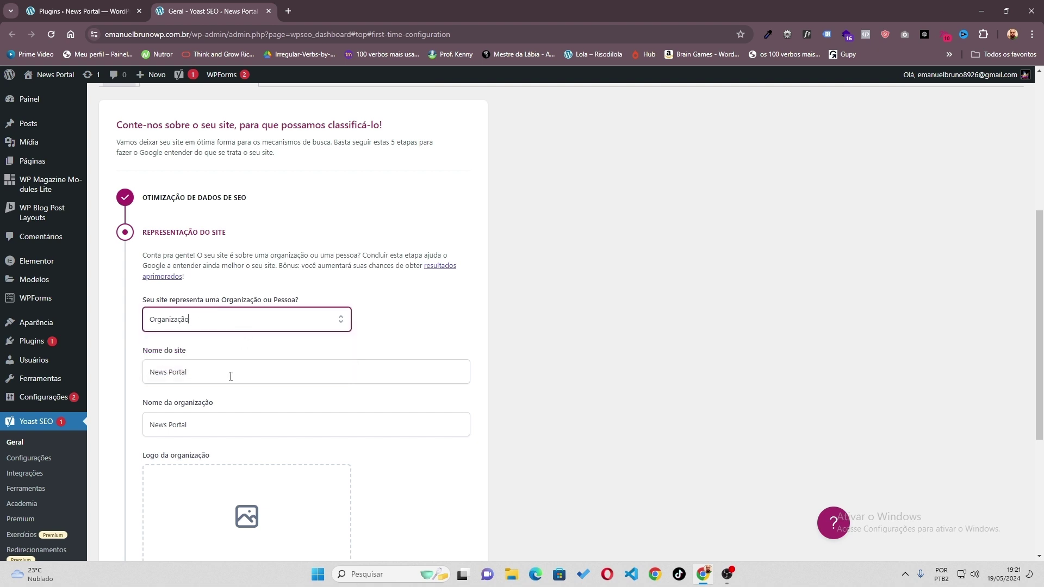
left_click_drag(228, 373, 3, 262)
mouse_move(3, 262)
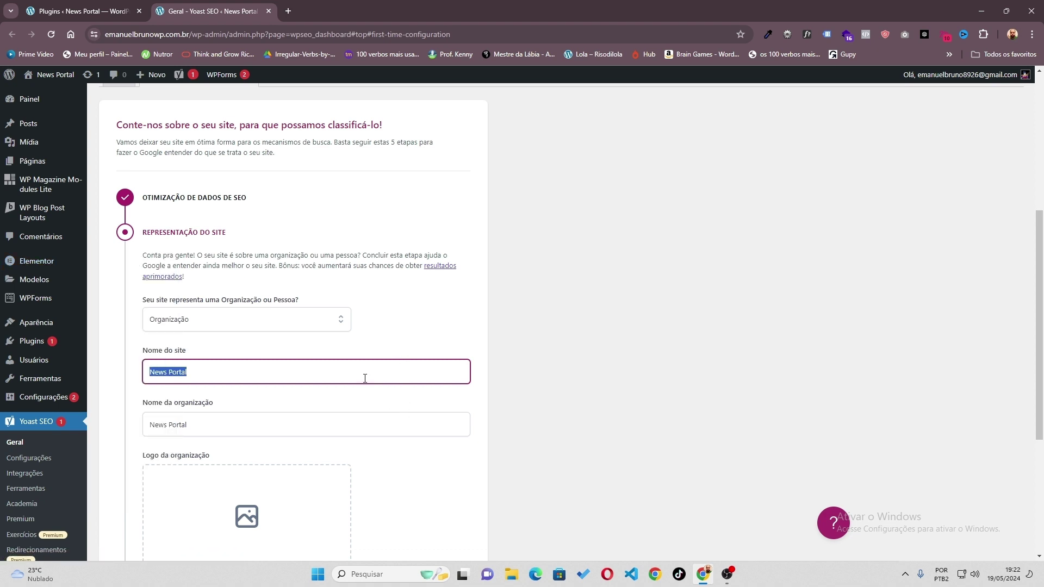
type("News Portal")
key("ctrl+a")
type("portal de noticias do bairro")
Set the organization name to "Portal de noticias do bairro"
left_click(207, 424)
left_click_drag(208, 424, 103, 425)
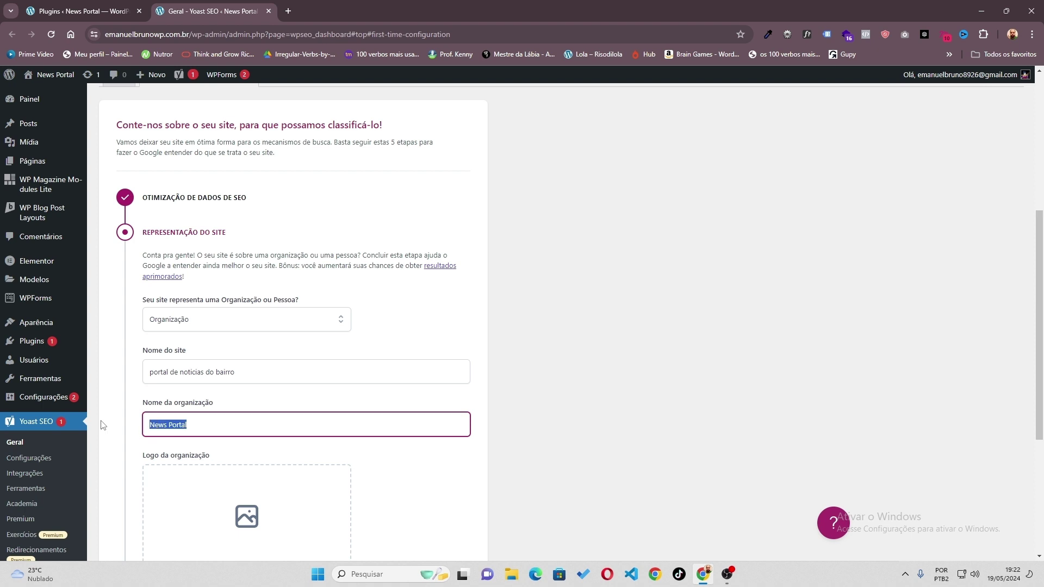
type("Portal de noticias do bairro")
Choose the Cheesy-Burger-k.jpeg image from the media library as the organization logo and save the site representation
scroll(103, 425, "down", 2)
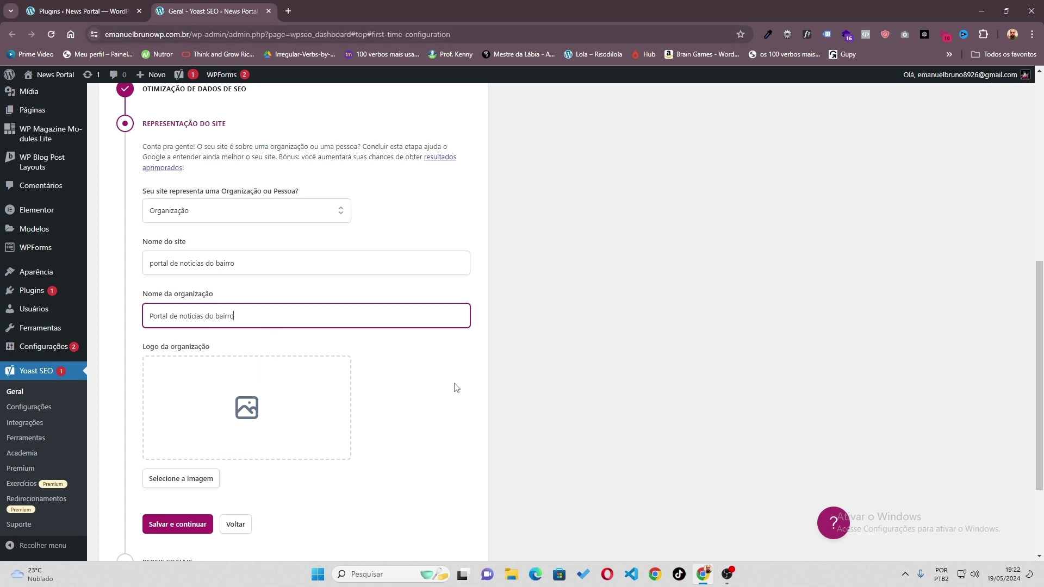
scroll(455, 389, "down", 3)
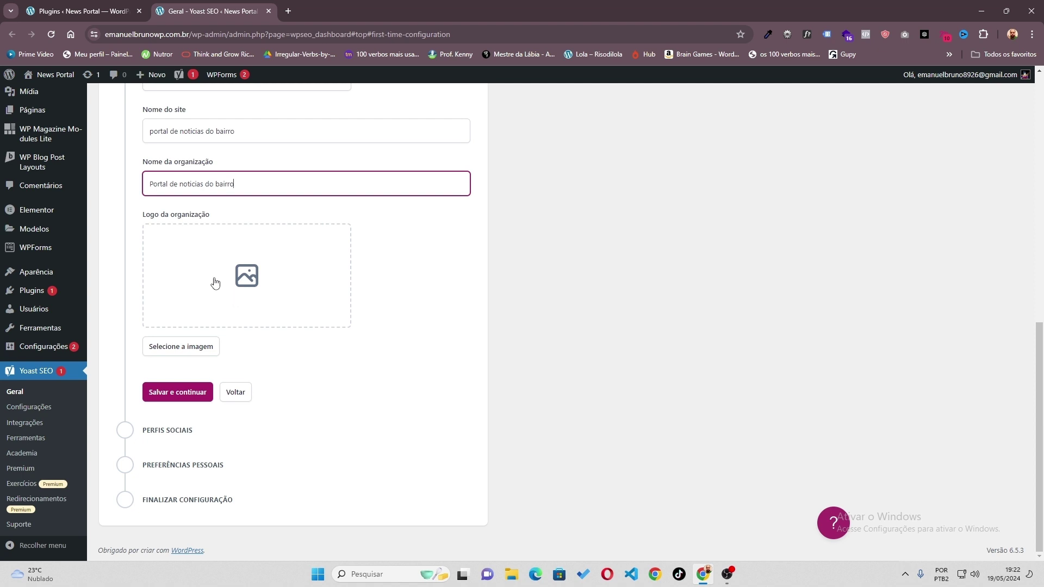
left_click(181, 402)
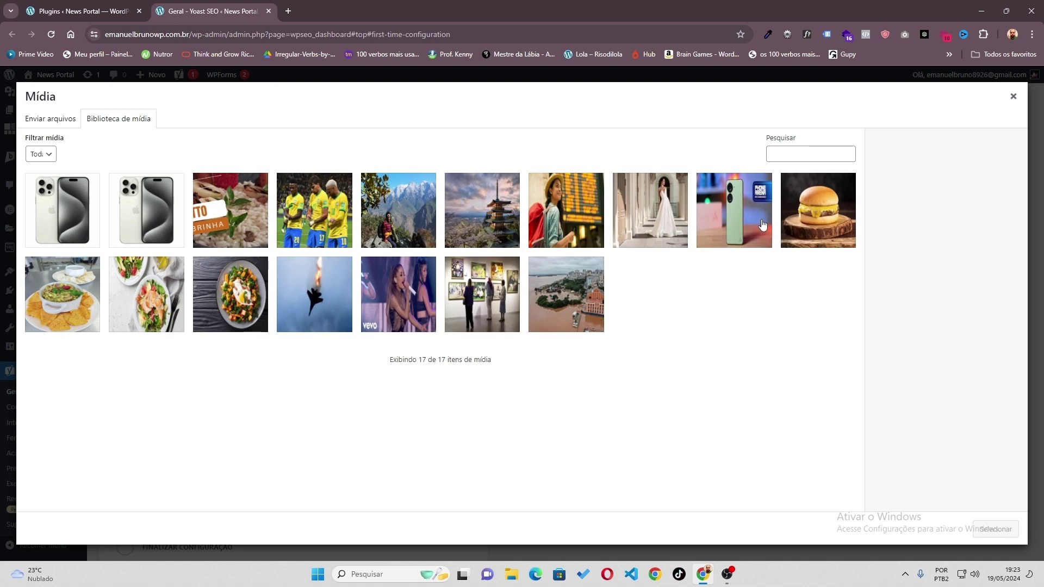
left_click(837, 217)
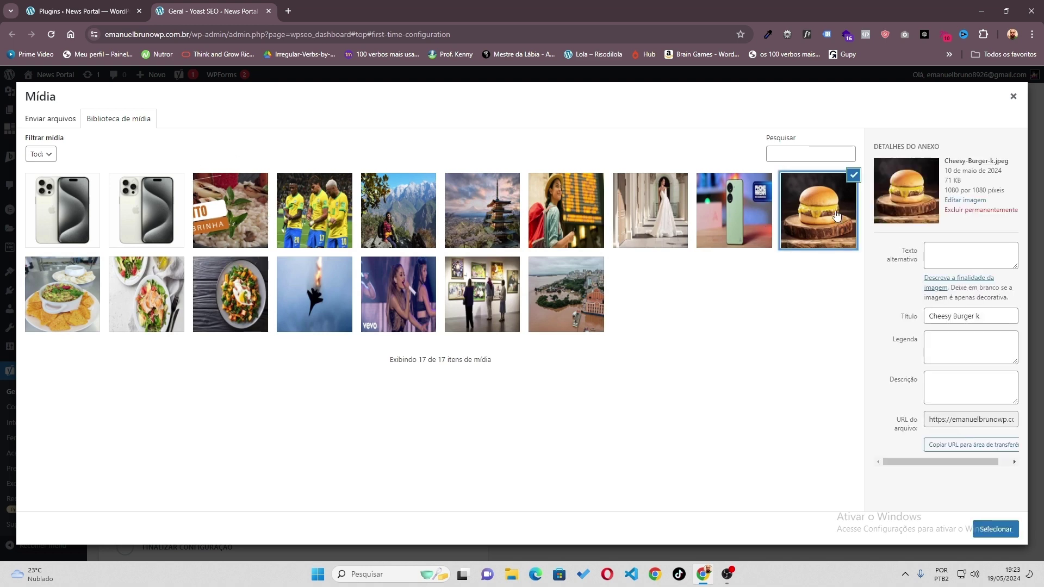
left_click(992, 529)
left_click(182, 403)
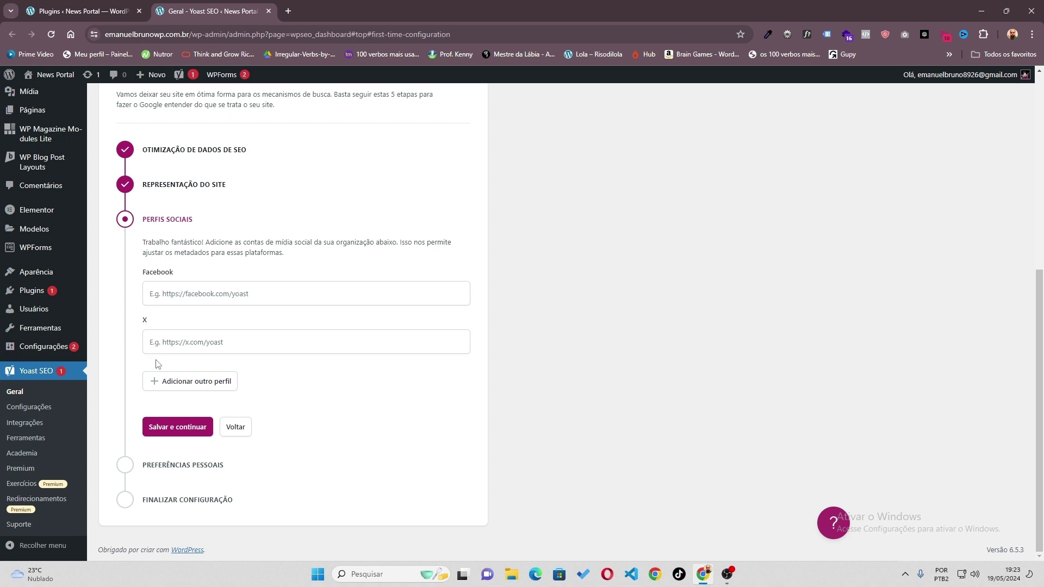
Save the social profiles stage with its fields empty and subscribe the owner's e-mail address to the weekly SEO tips
left_click(175, 430)
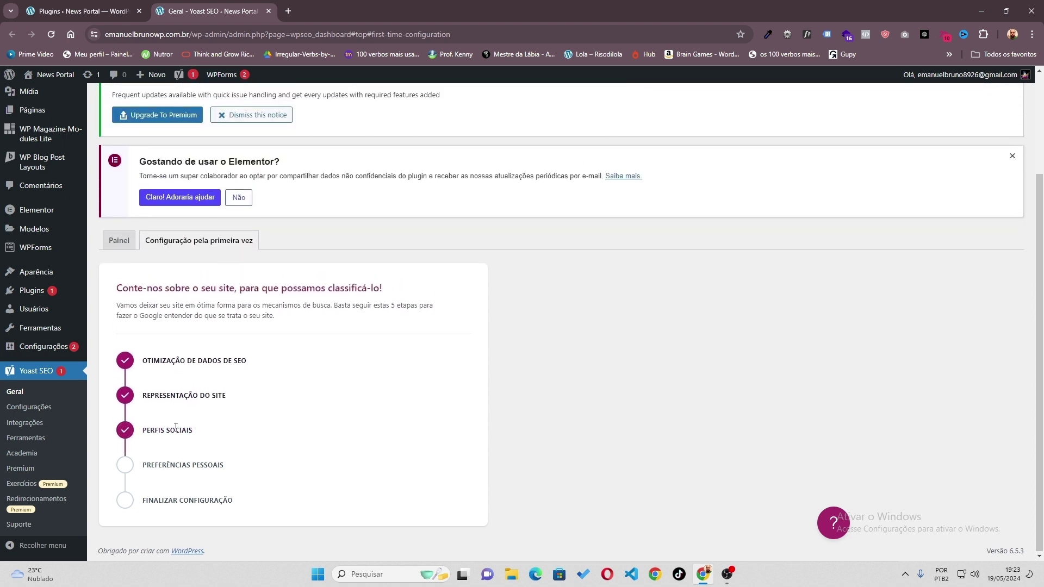
scroll(249, 288, "down", 3)
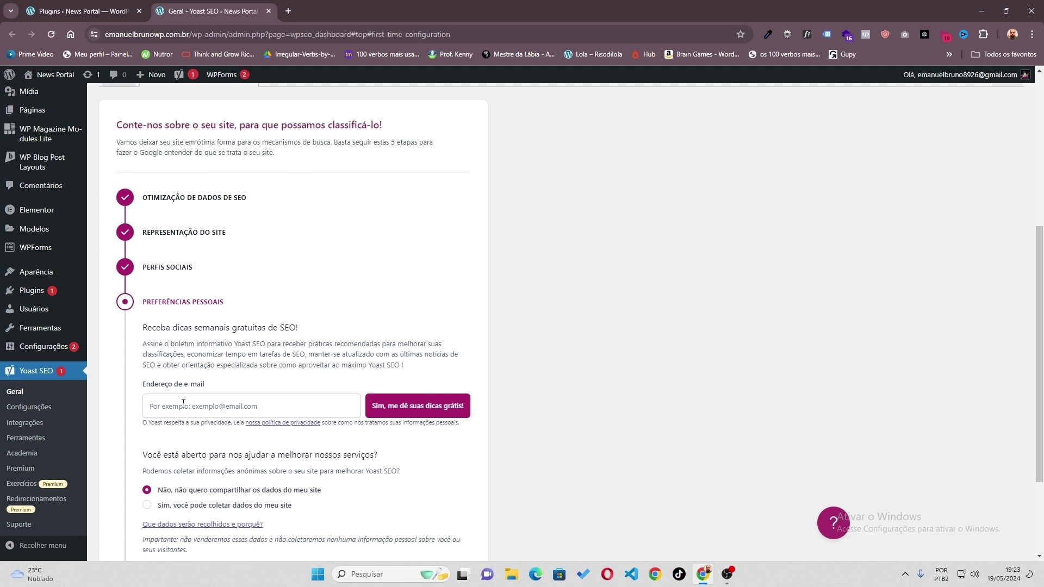
left_click(299, 405)
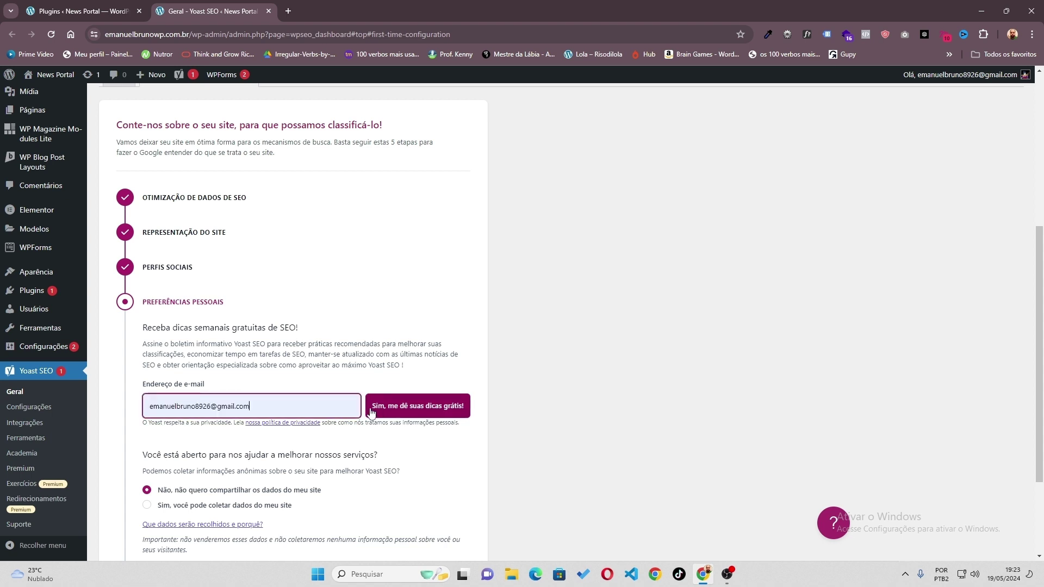
left_click(405, 412)
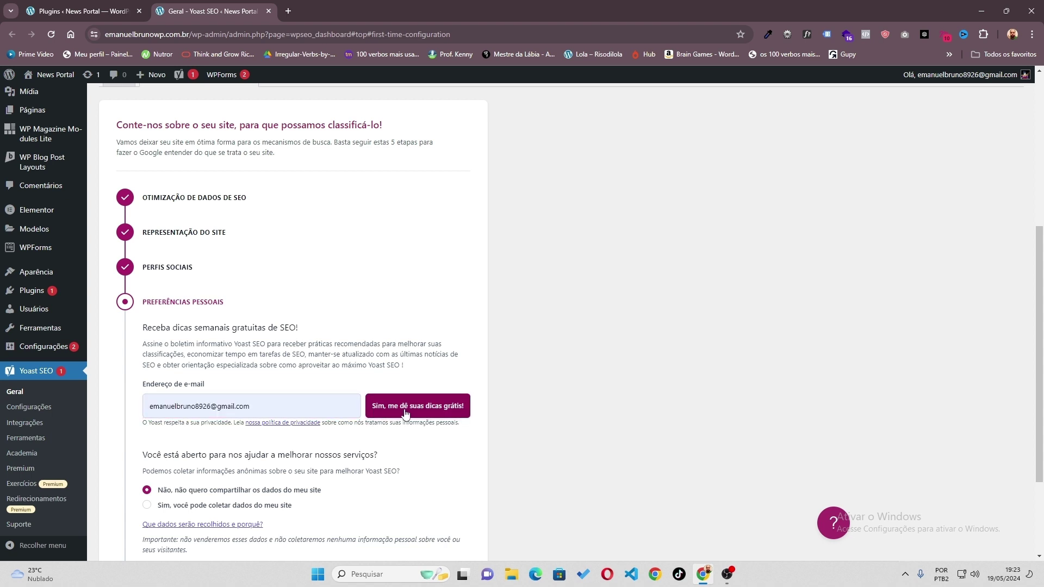
Allow Yoast to collect site data and save the personal preferences to finish the configuration
scroll(218, 316, "down", 2)
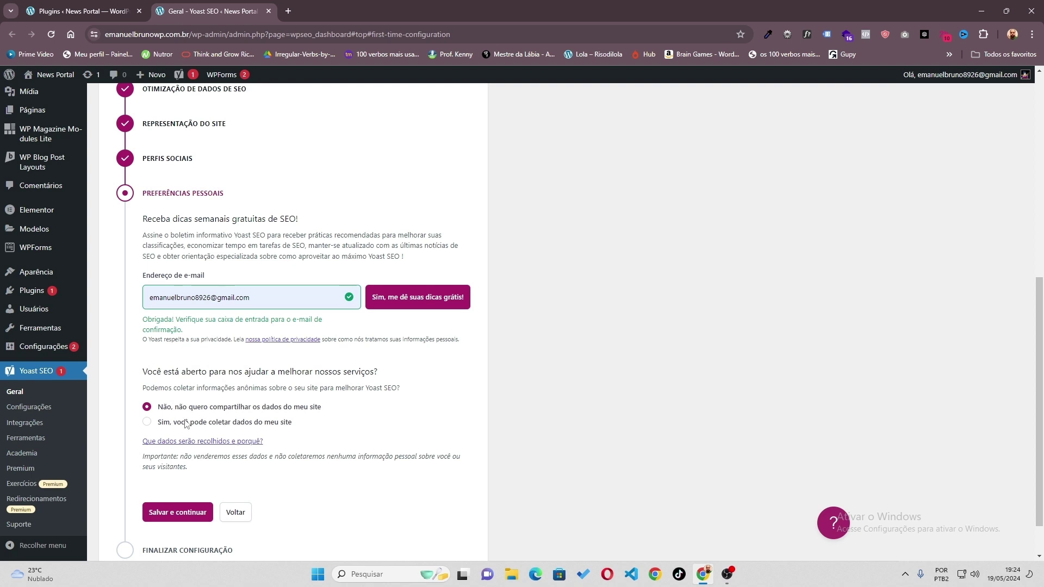
left_click(148, 422)
scroll(249, 470, "down", 1)
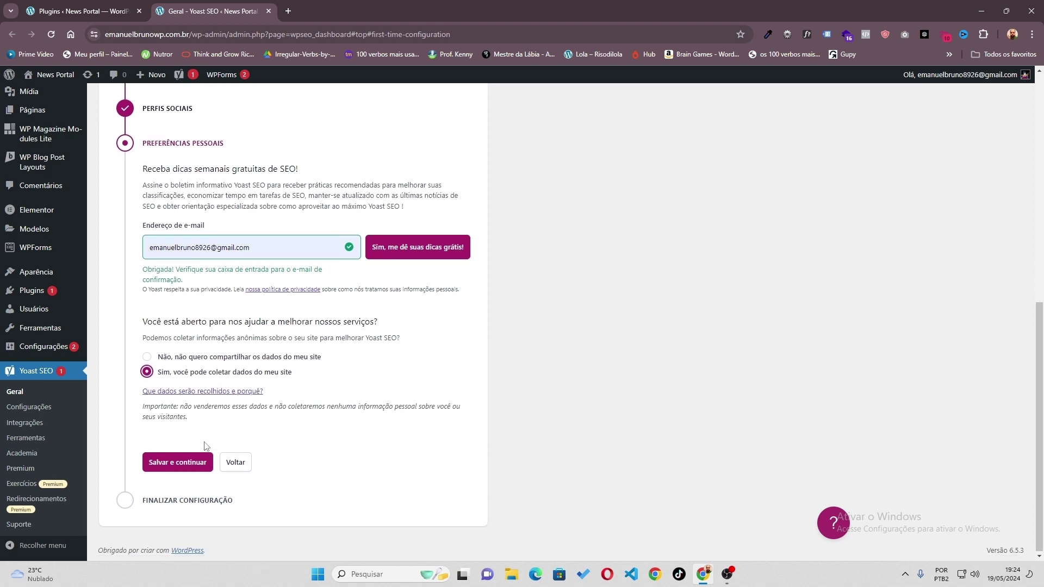
left_click(168, 470)
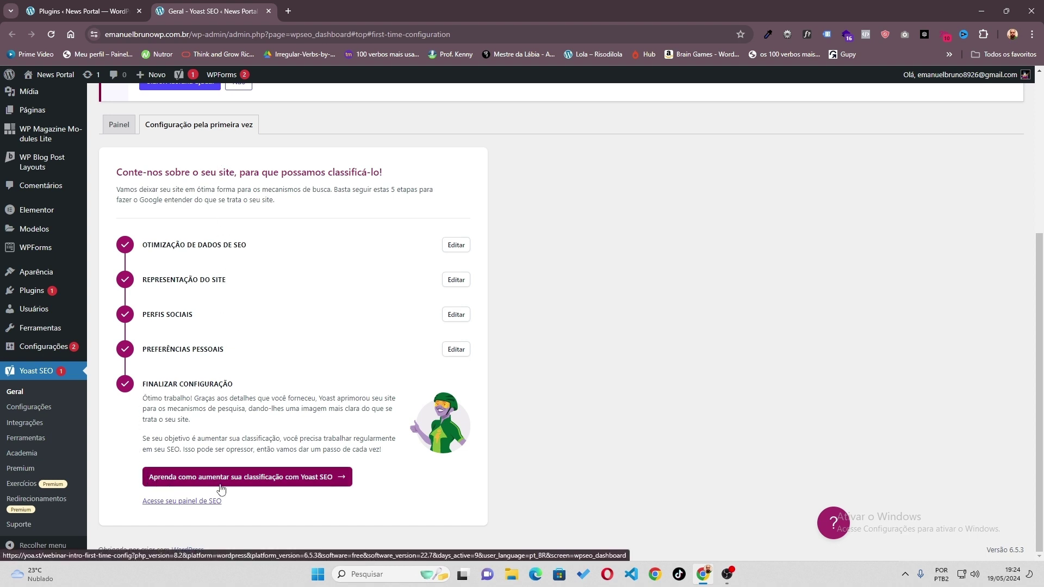
Look over Yoast's page on improving rankings and close it
left_click(341, 478)
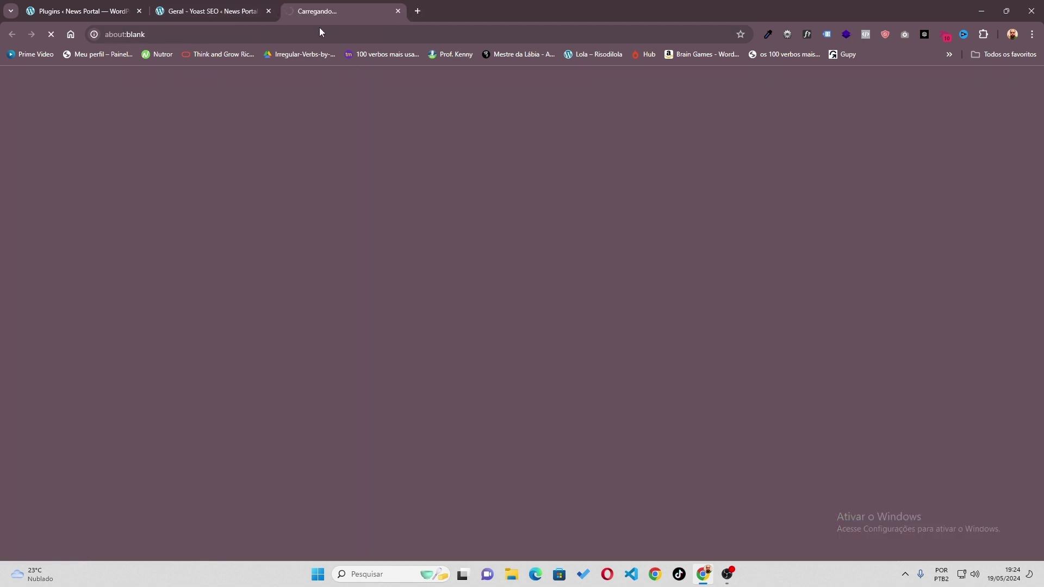
scroll(536, 239, "down", 10)
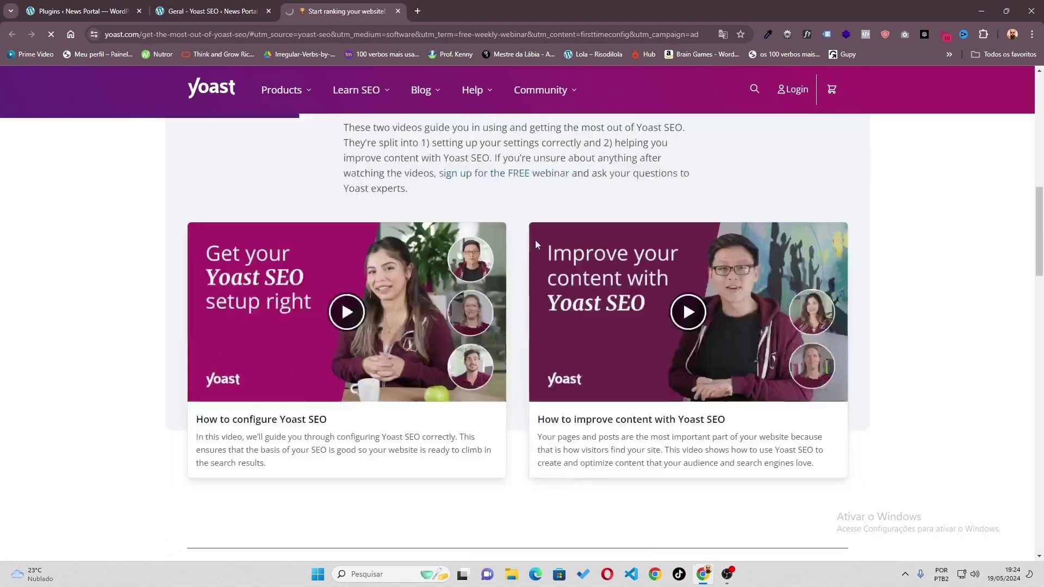
scroll(471, 253, "up", 18)
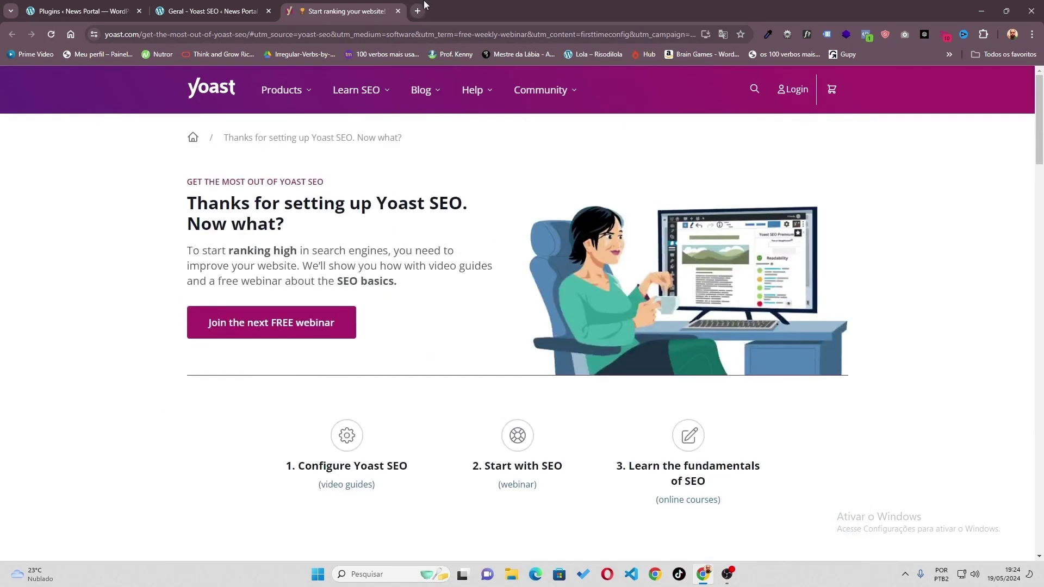
left_click(398, 11)
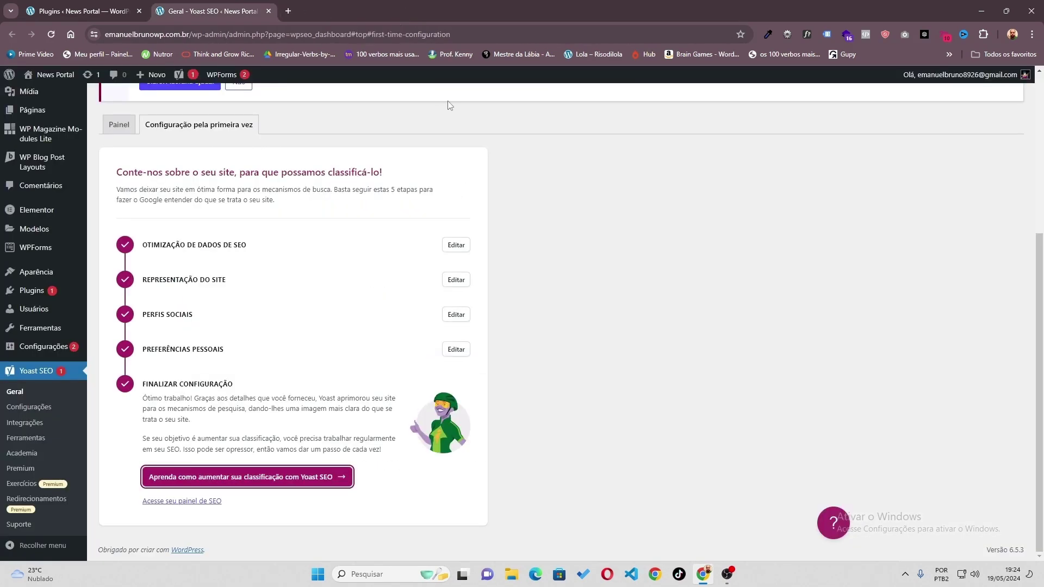
Open the SEO dashboard, review its problems and notifications, and hide the notification about the new content type
left_click(169, 505)
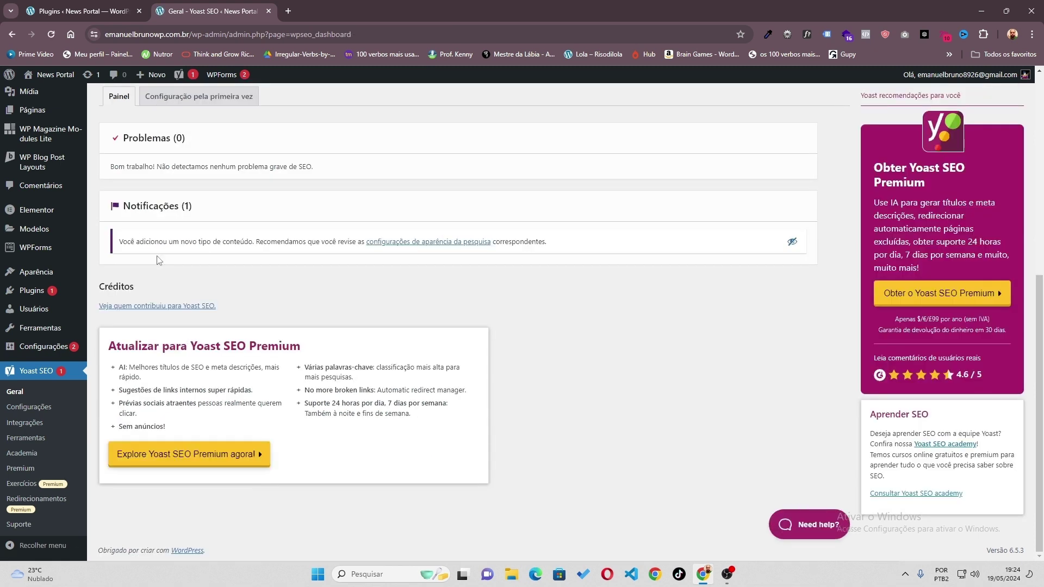
scroll(370, 370, "up", 4)
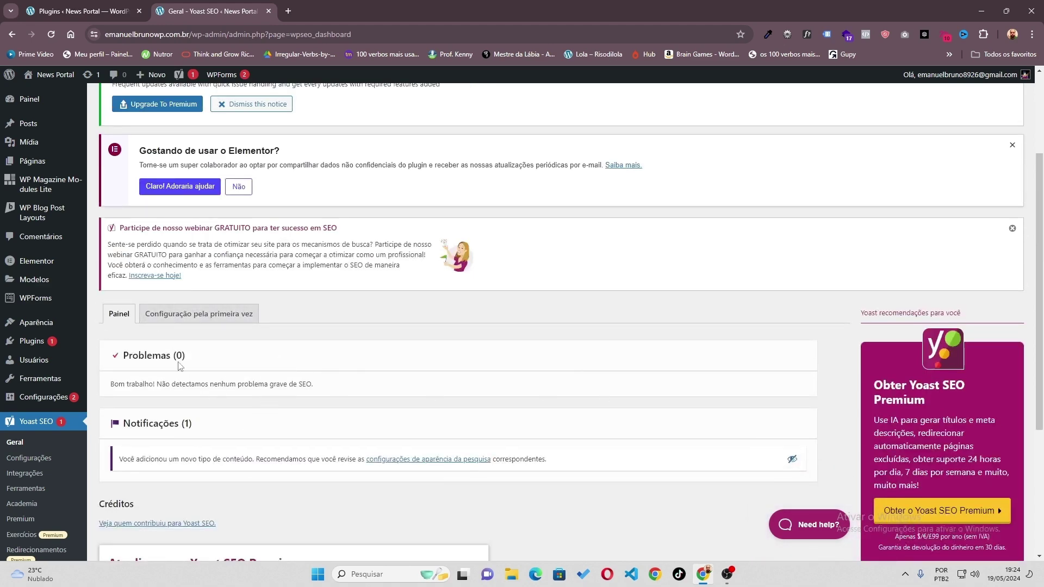
left_click_drag(236, 384, 140, 381)
scroll(140, 381, "down", 4)
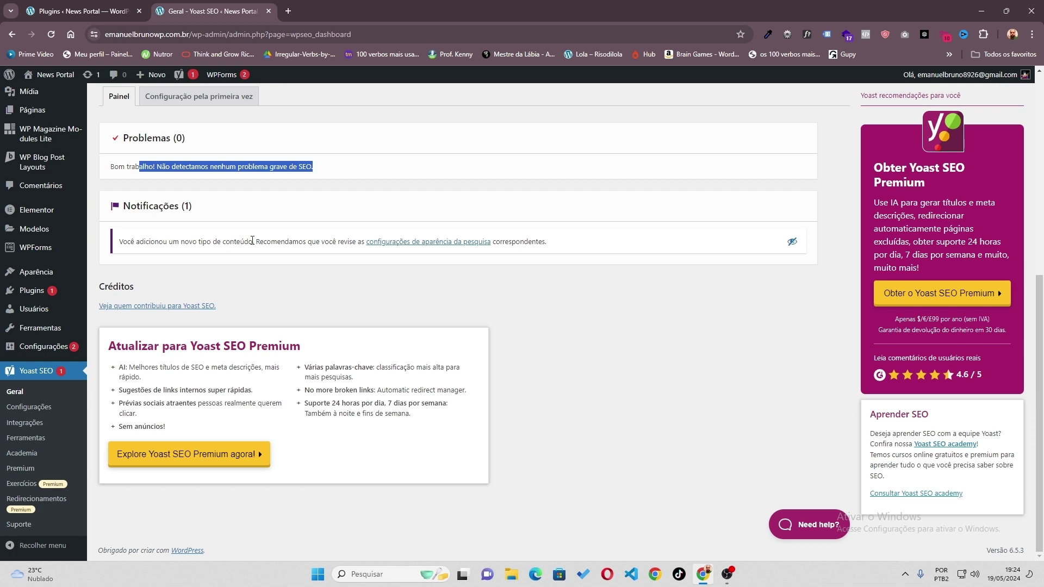
left_click_drag(263, 239, 347, 239)
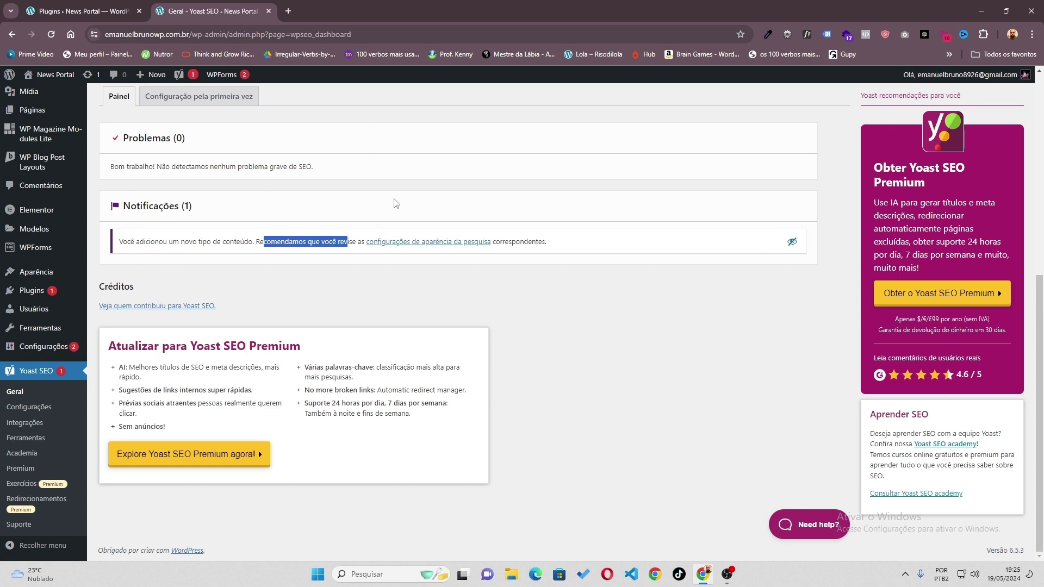
left_click(792, 242)
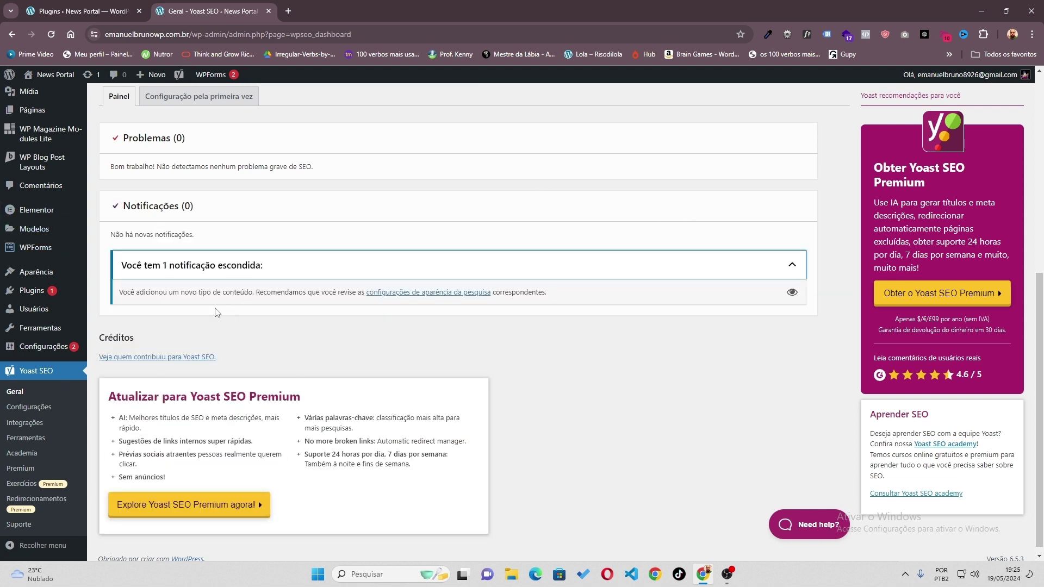
Examine the breadcrumb appearance, post type and taxonomy options in the Caminhos de navegação settings
scroll(155, 134, "up", 4)
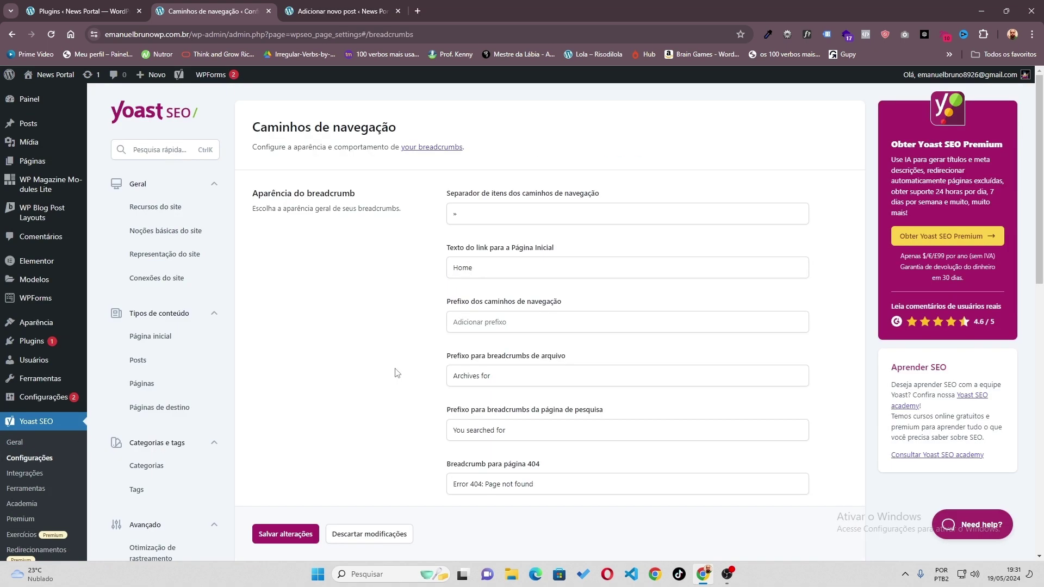
scroll(397, 374, "down", 9)
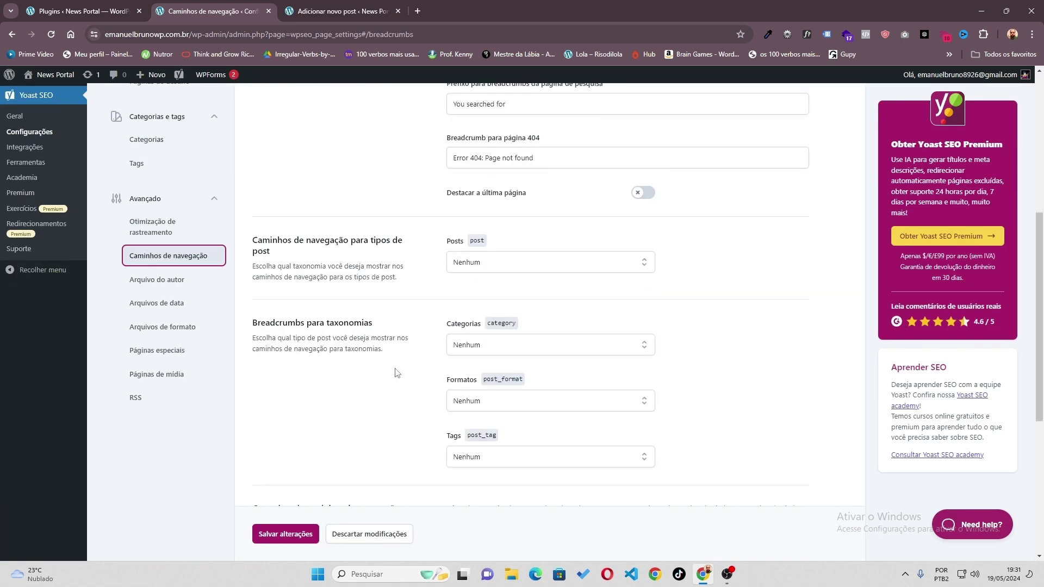
scroll(310, 328, "up", 7)
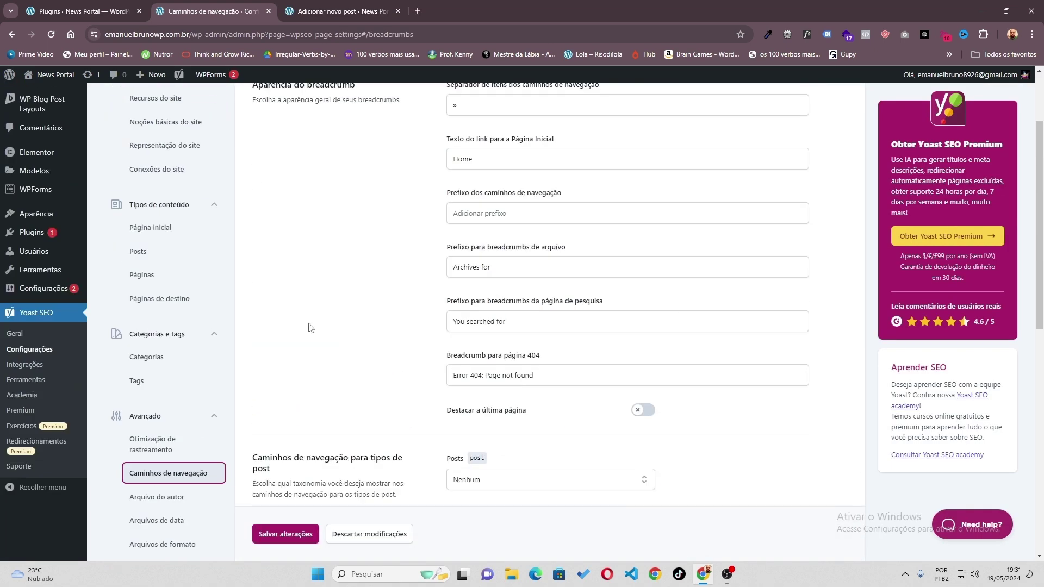